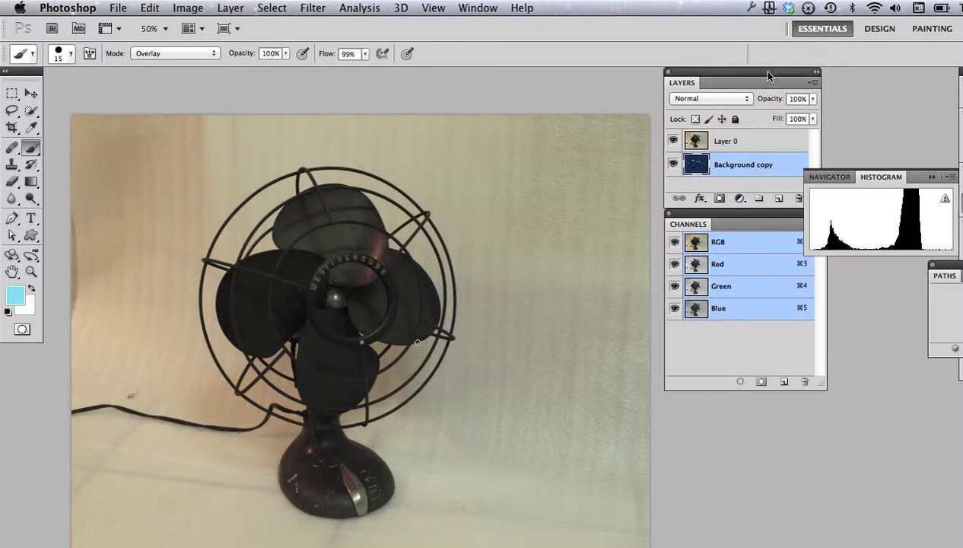
Toggle the fan layer off and on, then compare Red, Green and Blue channels, ending on Green
left_click(673, 140)
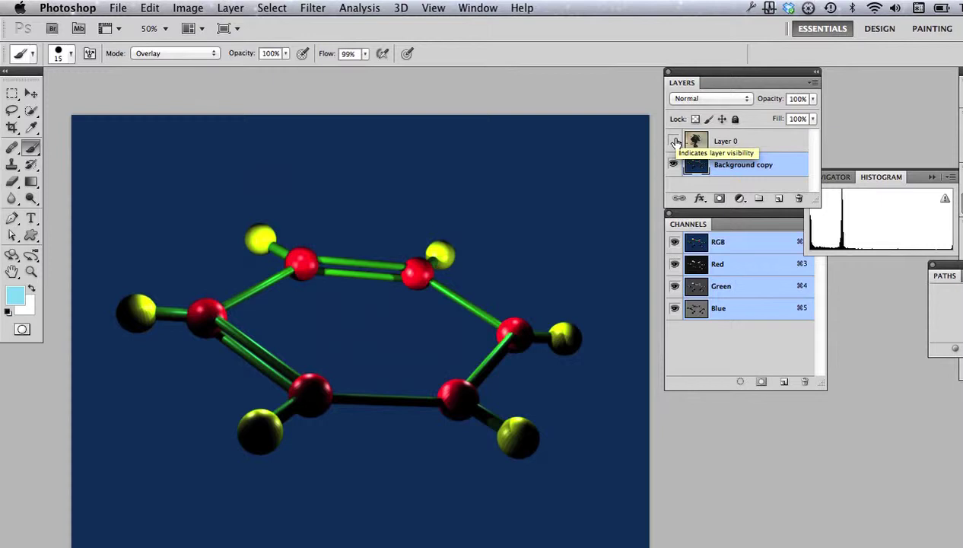
left_click(673, 140)
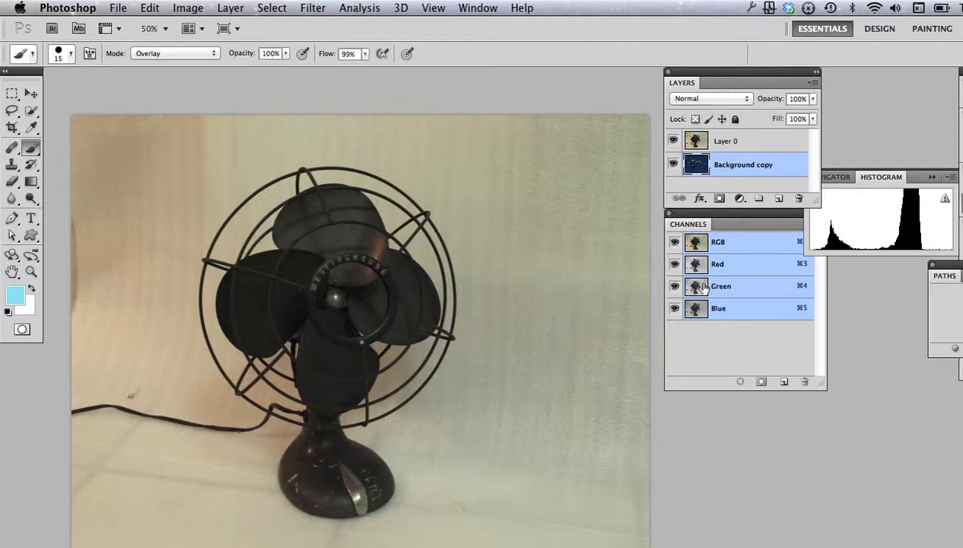
left_click(721, 266)
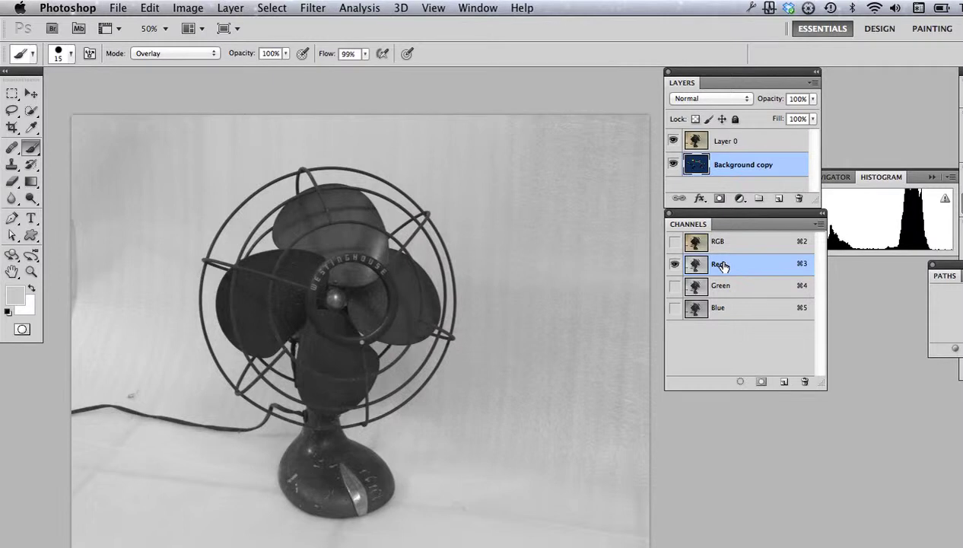
left_click(720, 285)
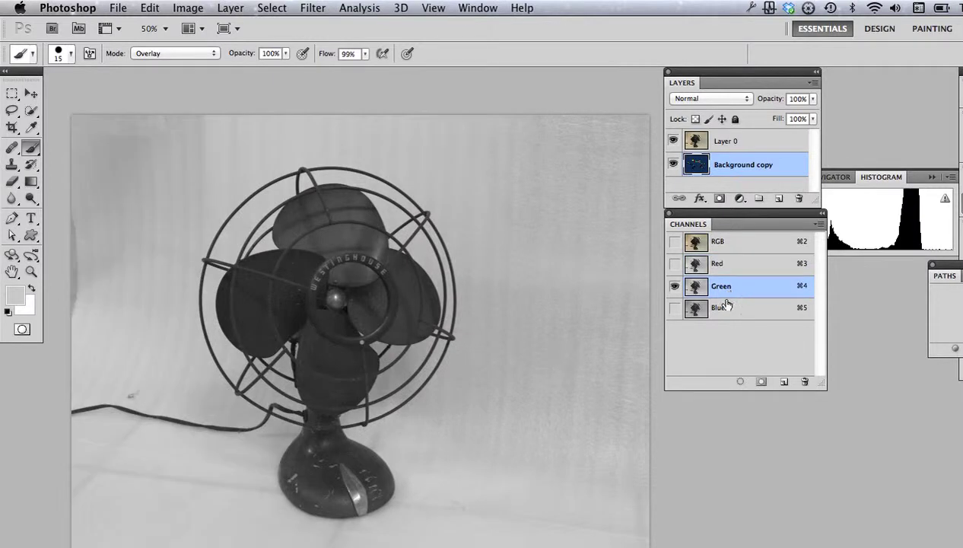
left_click(726, 310)
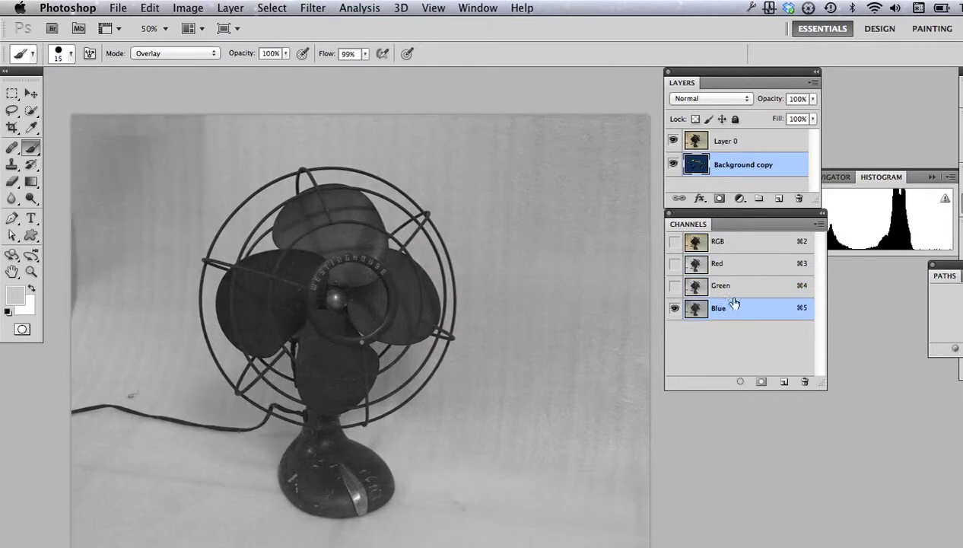
left_click(730, 288)
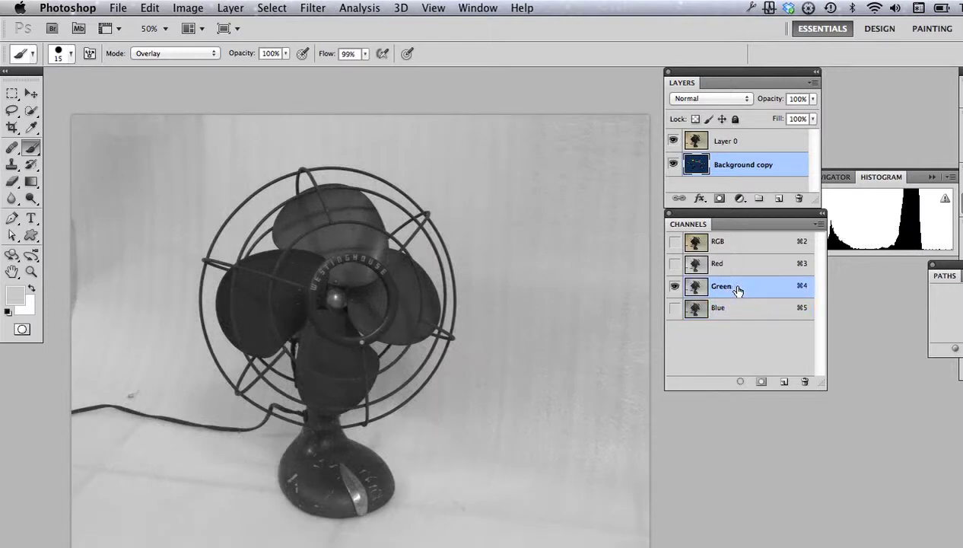
Duplicate the Green channel as Green copy, showing Green copy and hiding the original Green
right_click(739, 289)
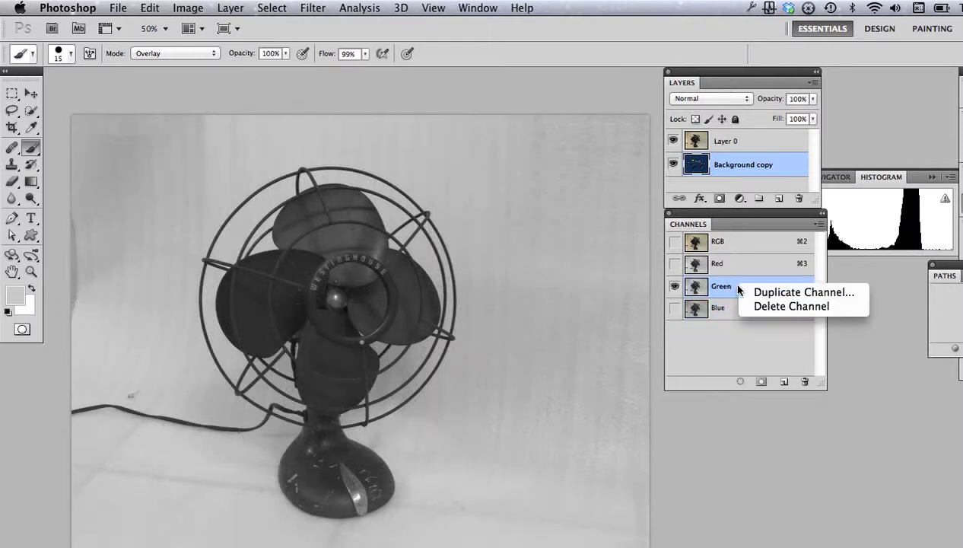
left_click(752, 291)
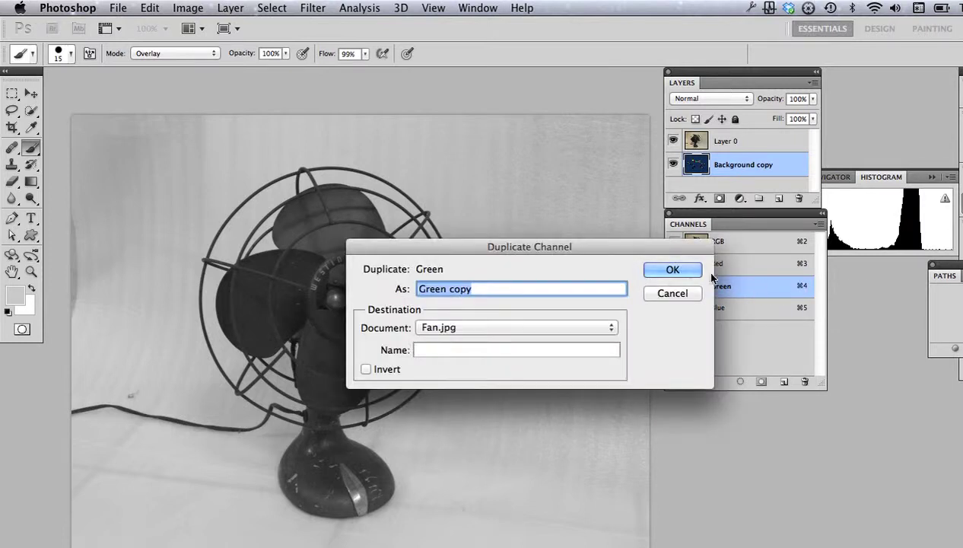
left_click(672, 270)
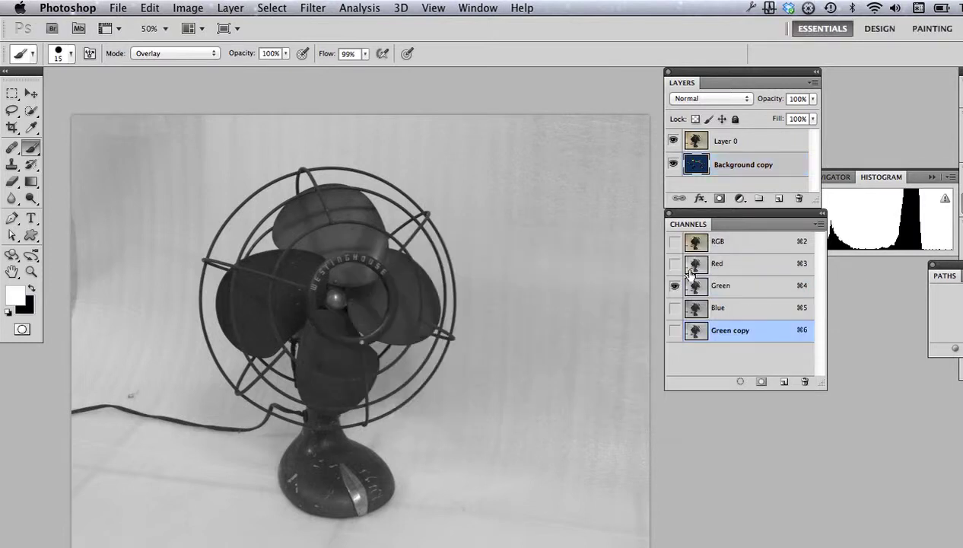
left_click(673, 330)
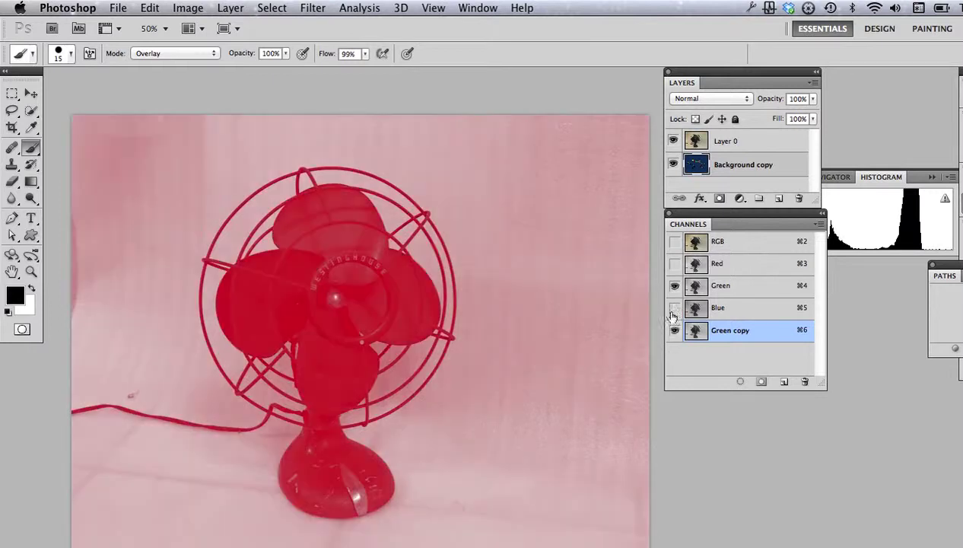
left_click(674, 286)
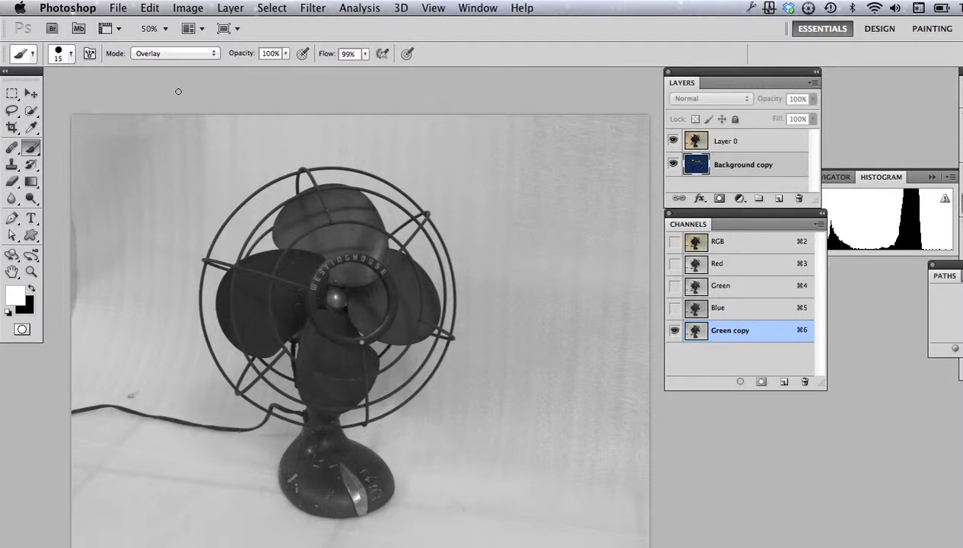
left_click(186, 10)
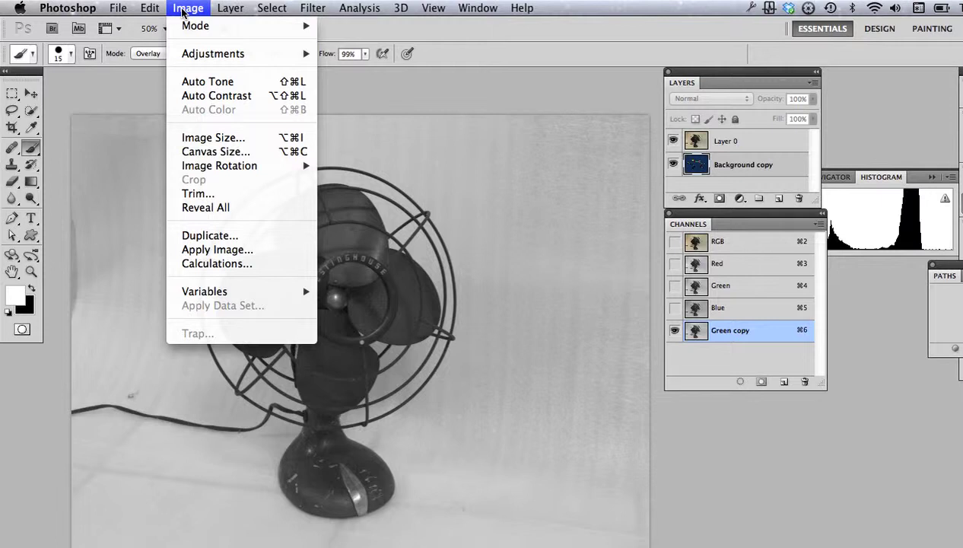
Apply Image to Green copy in Overlay mode after trying Normal and Multiply and comparing the preview
left_click(197, 249)
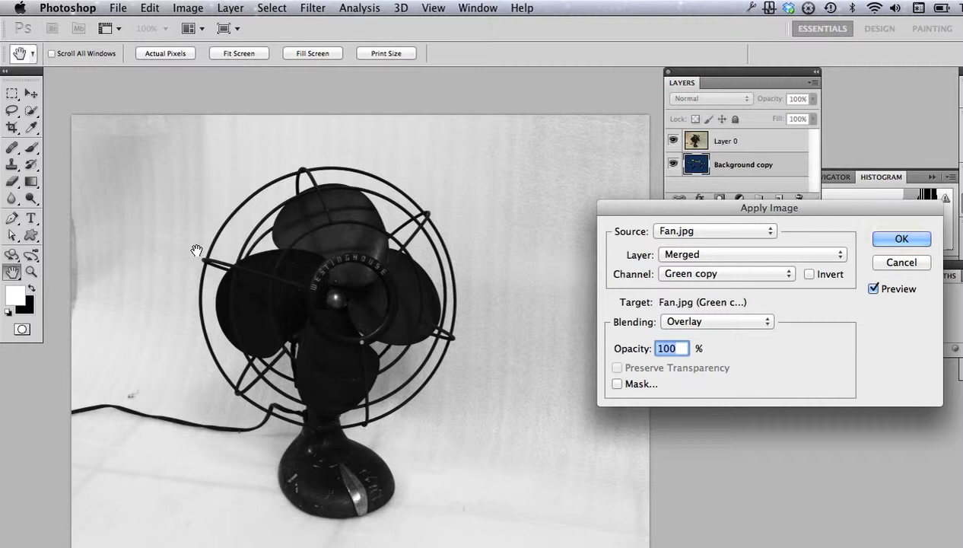
left_click(752, 320)
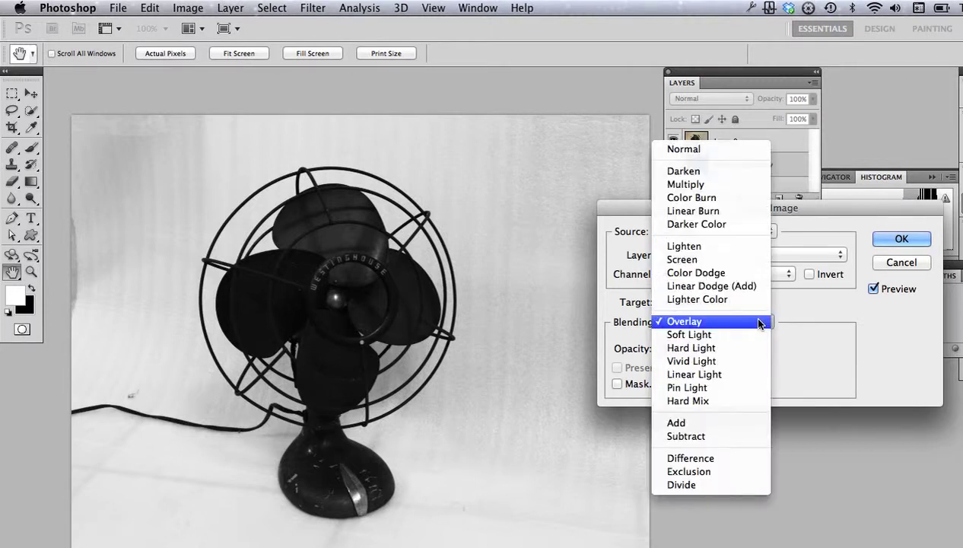
left_click(708, 146)
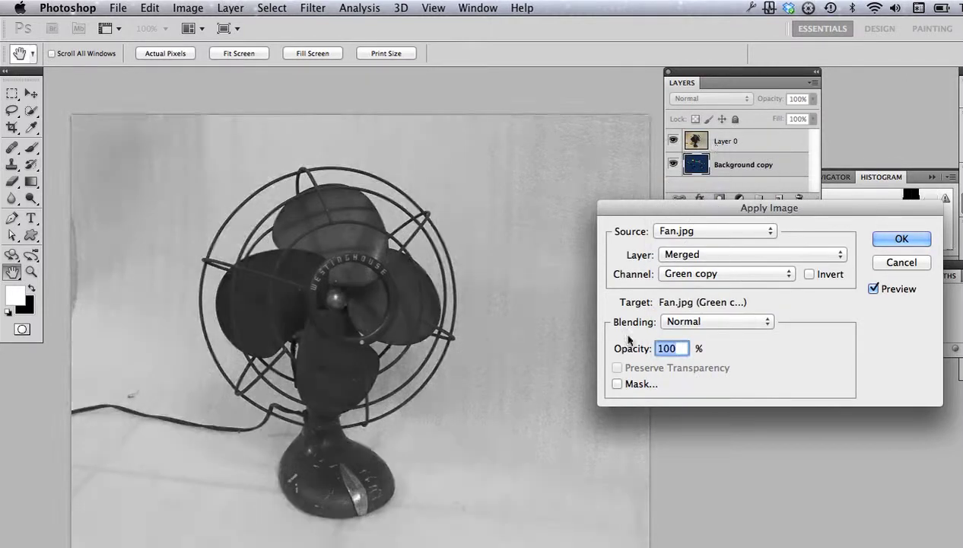
left_click(722, 320)
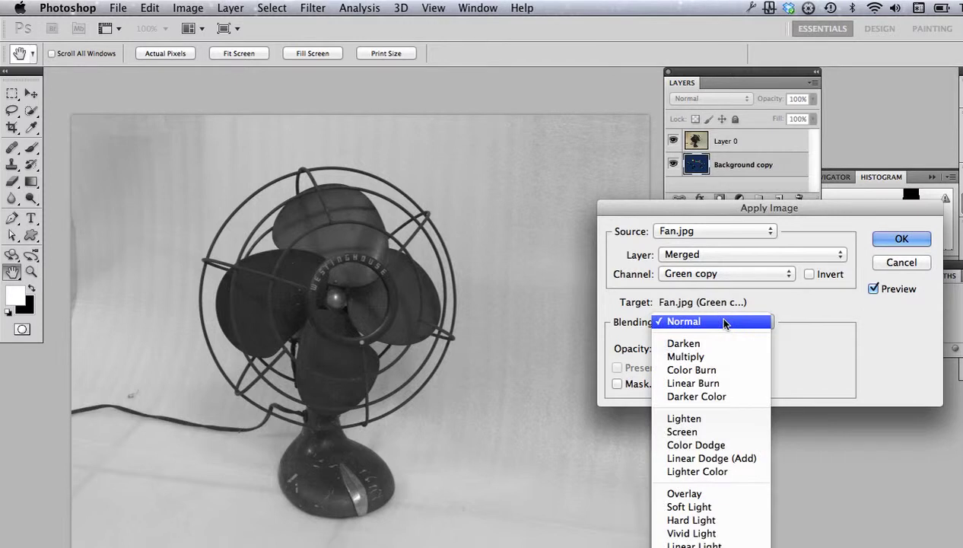
left_click(724, 363)
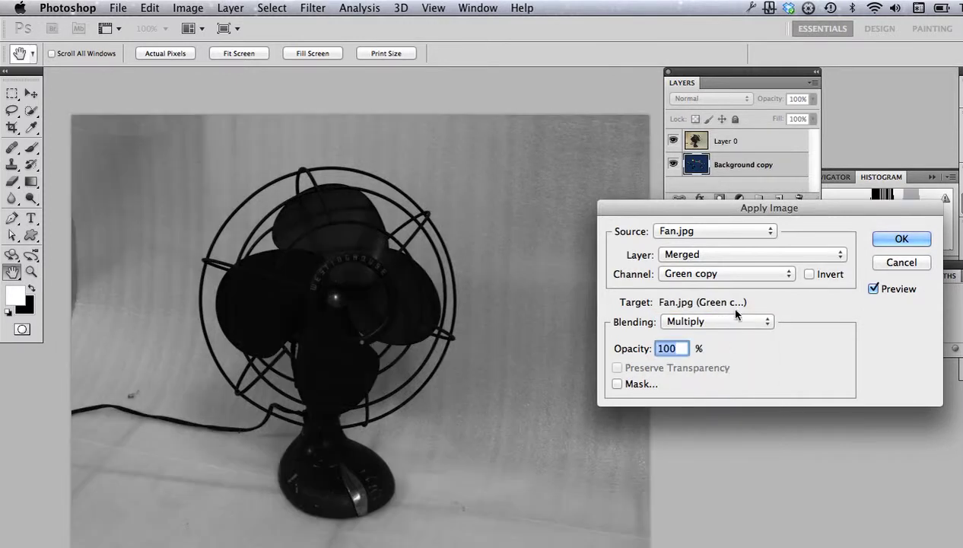
left_click(733, 321)
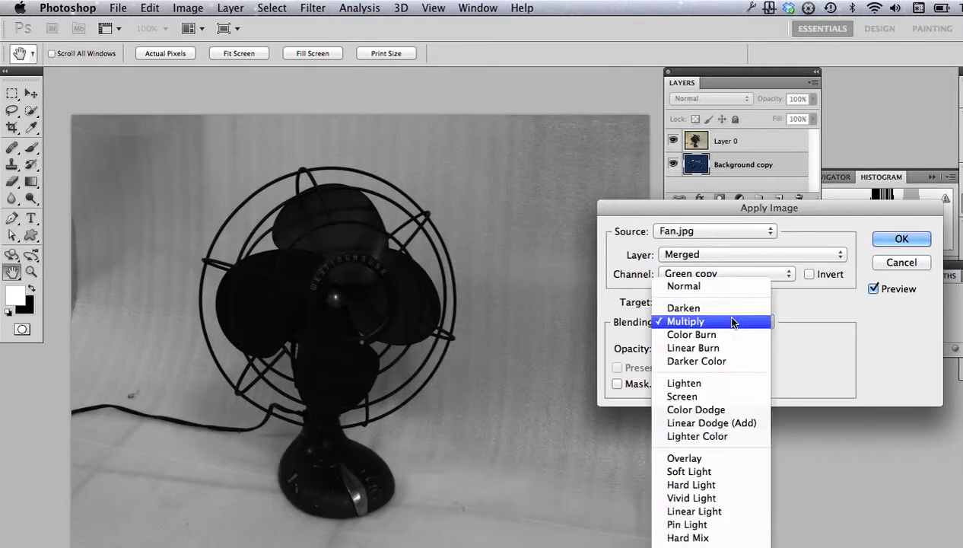
left_click(706, 459)
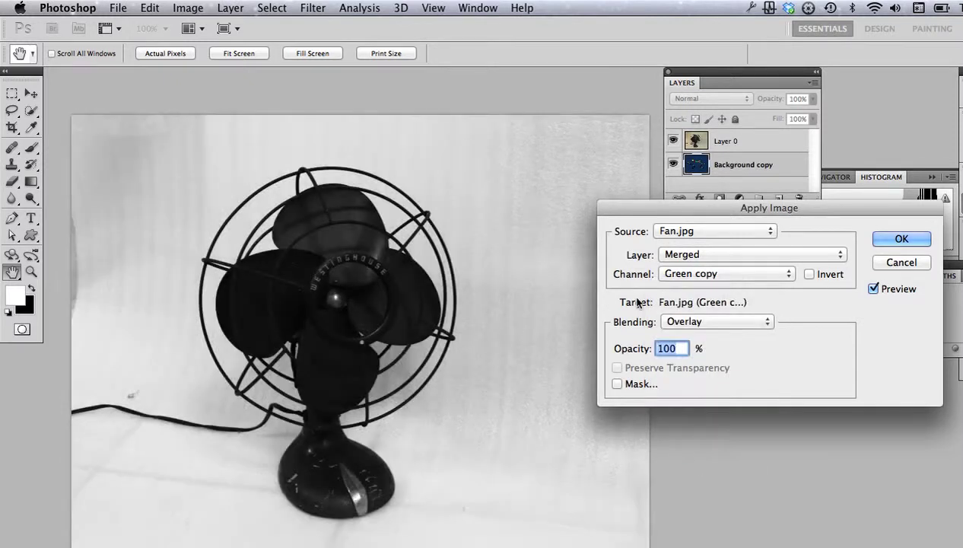
left_click(872, 288)
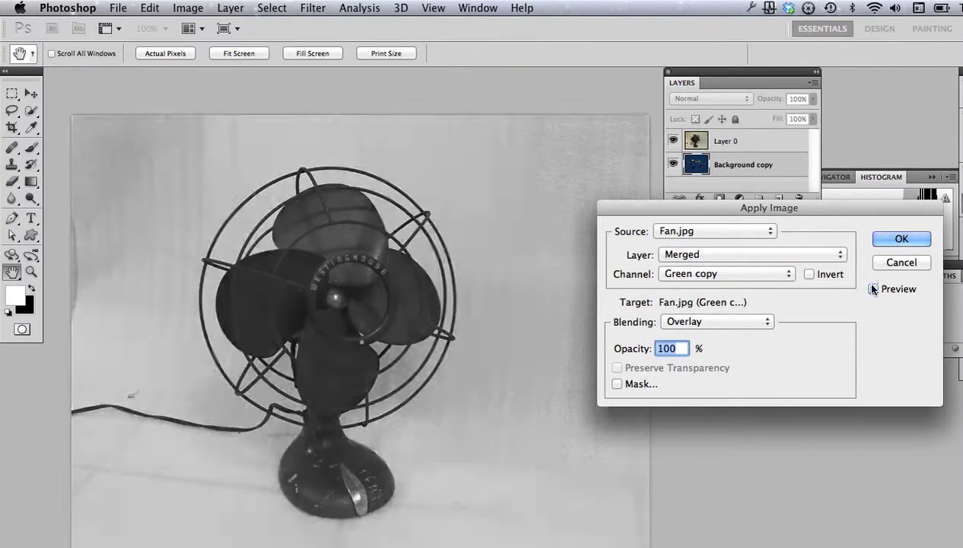
left_click(873, 289)
left_click(873, 288)
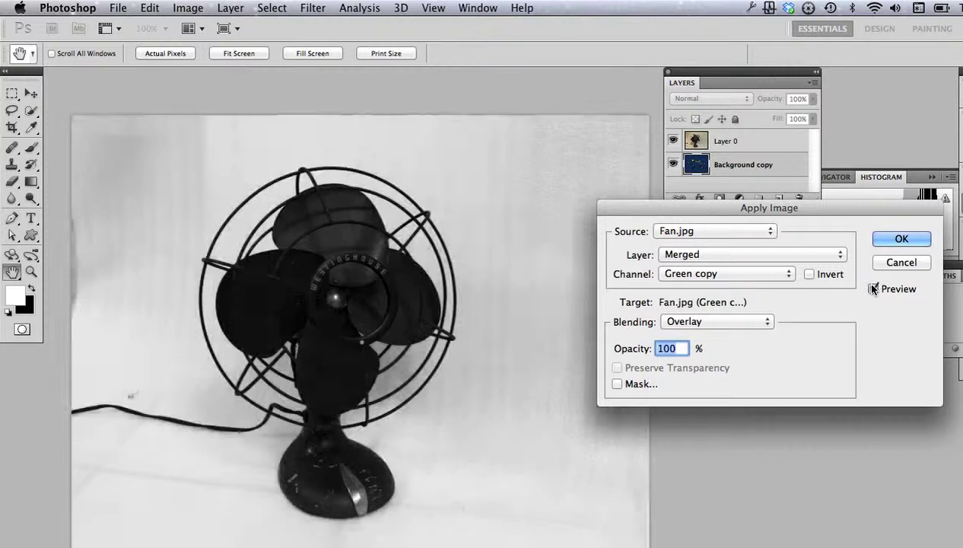
left_click(872, 288)
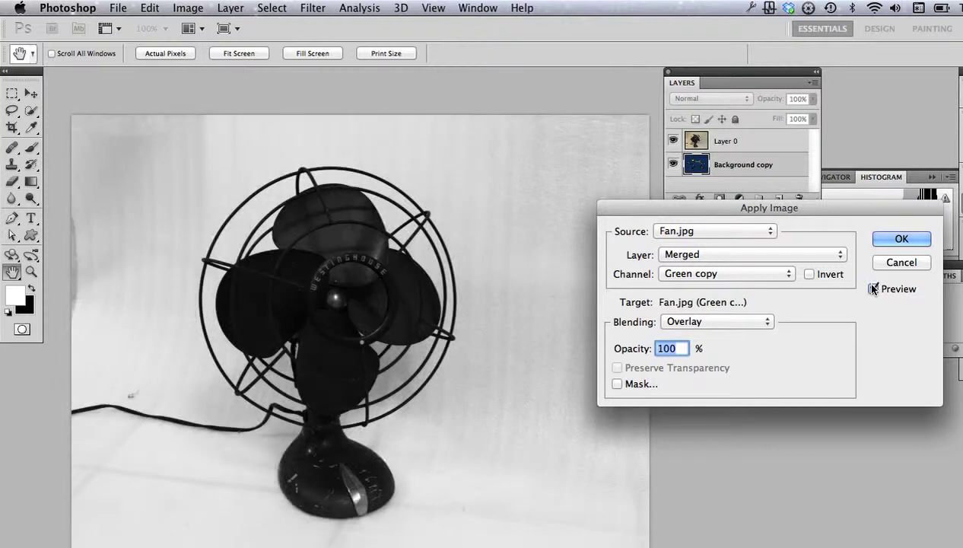
left_click(876, 237)
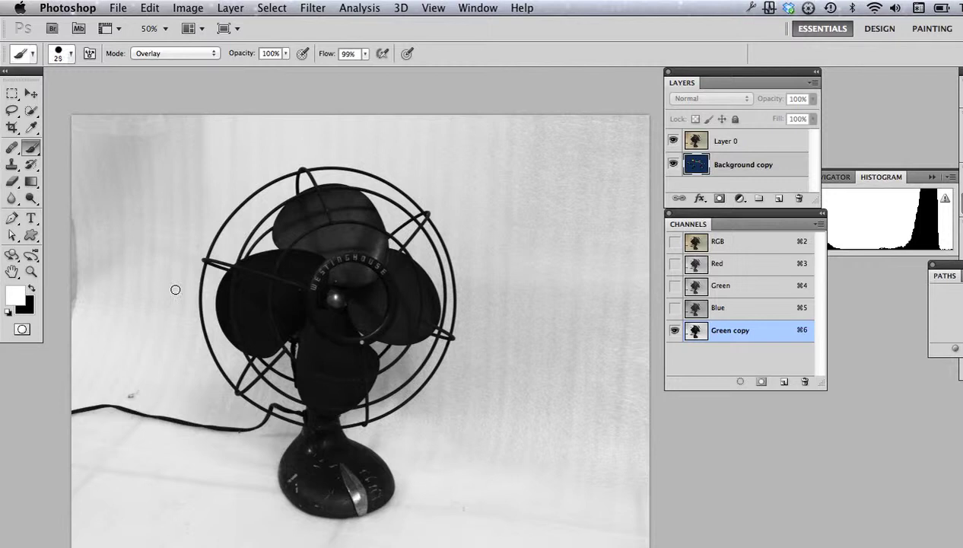
With a large Overlay brush, whiten the left background, then paint the blades, hub and base black
key("bracketright")
key("bracketright")
key("bracketright")
key("bracketright")
key("bracketright")
key("bracketright")
key("bracketright")
key("bracketright")
key("bracketright")
key("bracketright")
key("bracketright")
key("bracketright")
key("bracketright")
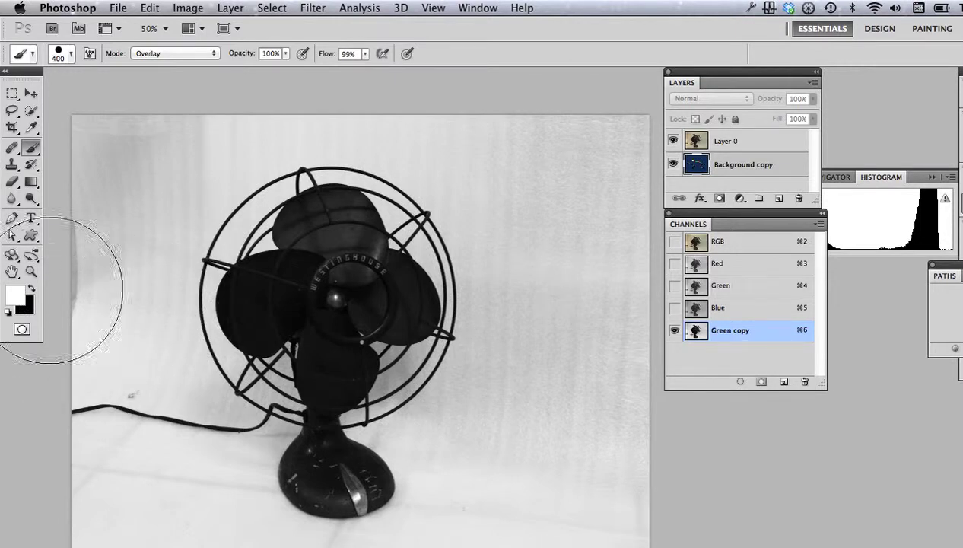
left_click(118, 156)
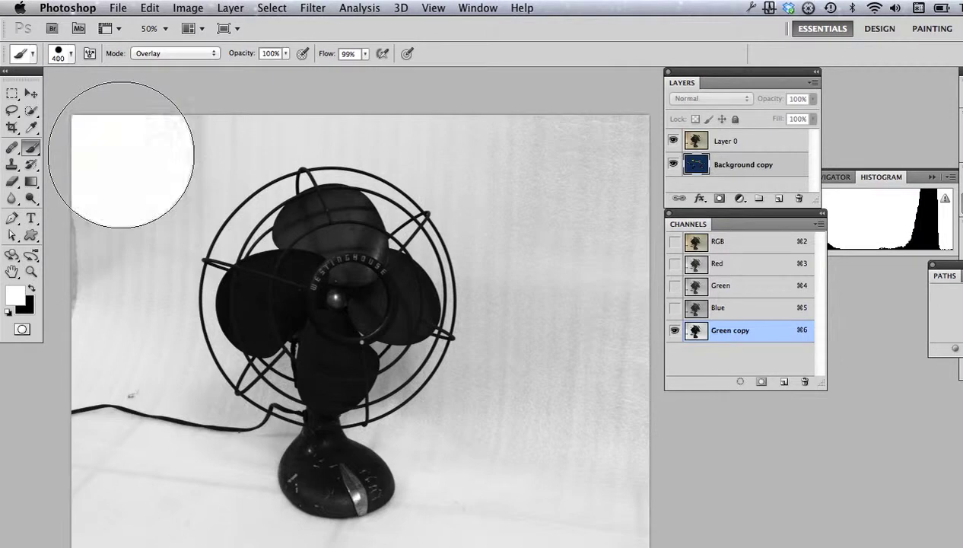
mouse_move(117, 157)
left_mouse_down()
mouse_move(125, 375)
mouse_move(112, 476)
mouse_move(140, 490)
mouse_move(308, 479)
mouse_move(628, 482)
mouse_move(612, 354)
mouse_move(630, 169)
mouse_move(533, 131)
mouse_move(286, 133)
mouse_move(204, 172)
mouse_move(232, 388)
mouse_move(297, 490)
mouse_move(387, 430)
mouse_move(384, 217)
mouse_move(478, 283)
mouse_move(569, 186)
mouse_move(505, 172)
left_mouse_up()
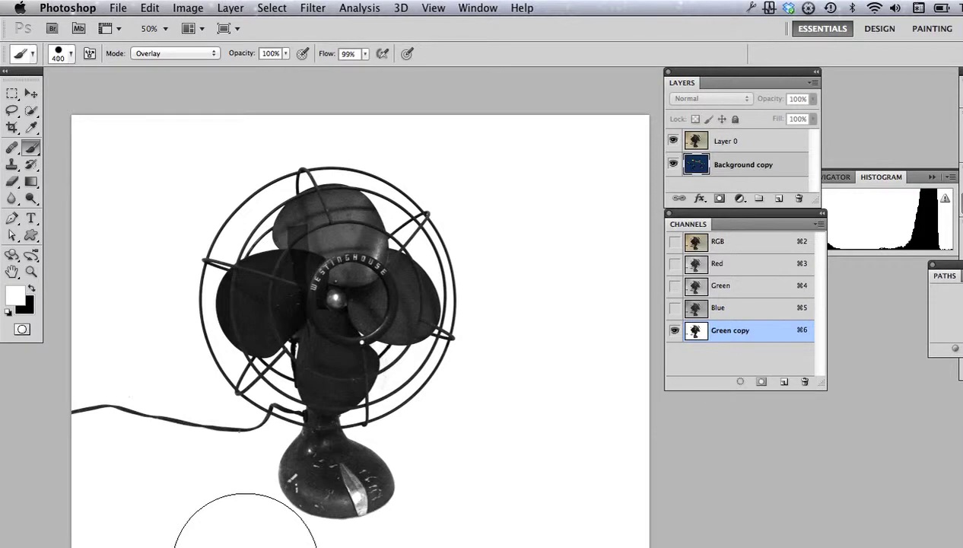
key("x")
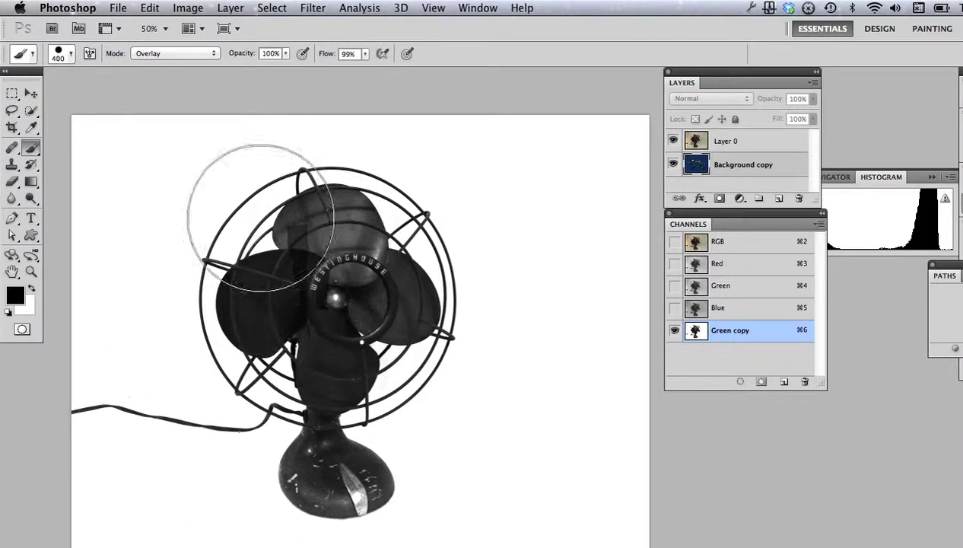
mouse_move(161, 226)
left_mouse_down()
mouse_move(411, 203)
mouse_move(342, 348)
mouse_move(157, 401)
mouse_move(340, 358)
left_mouse_up()
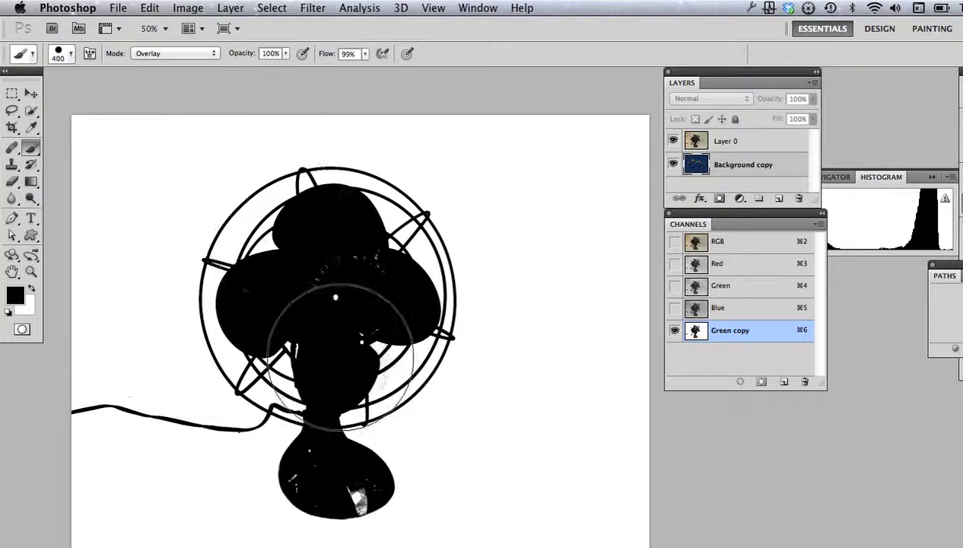
left_click_drag(335, 297, 322, 279)
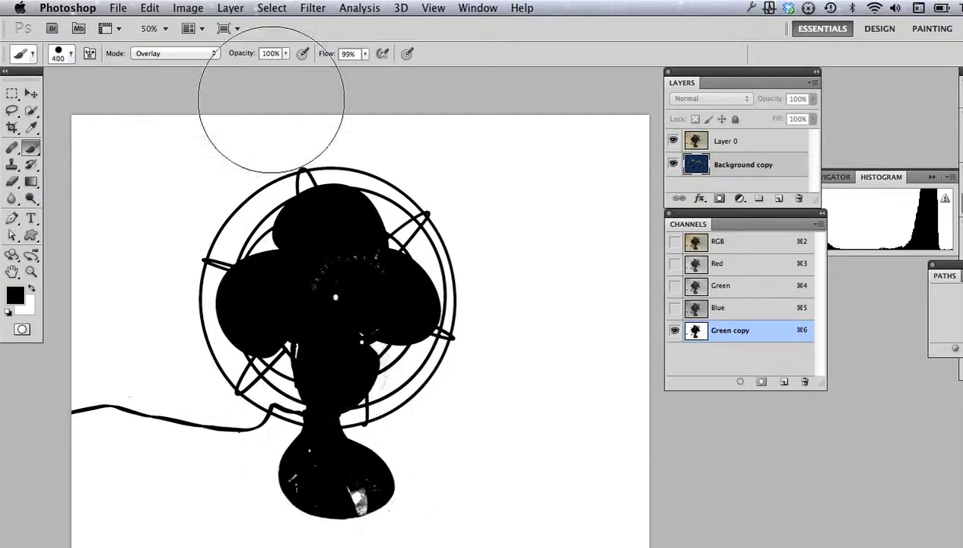
left_click(196, 55)
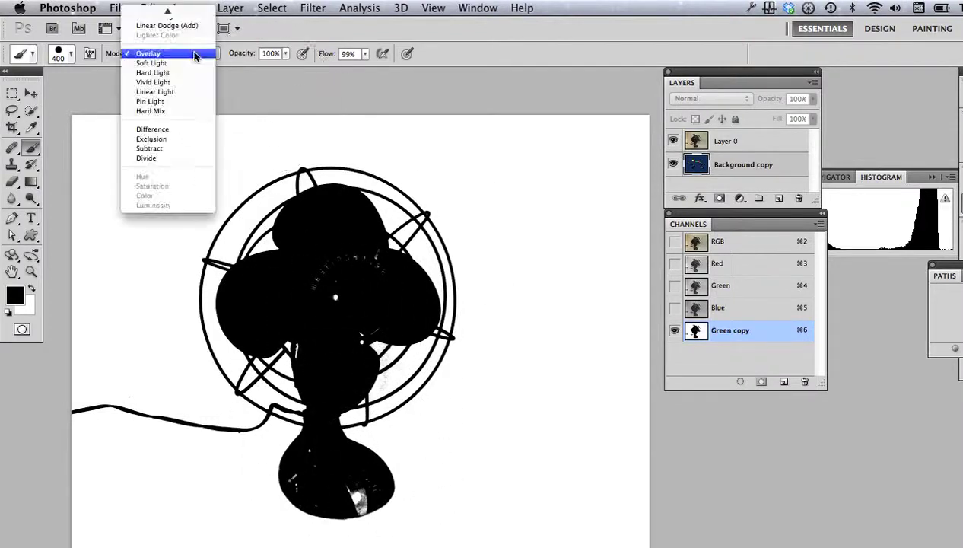
Paint black over the hub's lettering and specks with a Normal-mode brush, shrinking from 100 to 30 px
left_click(174, 10)
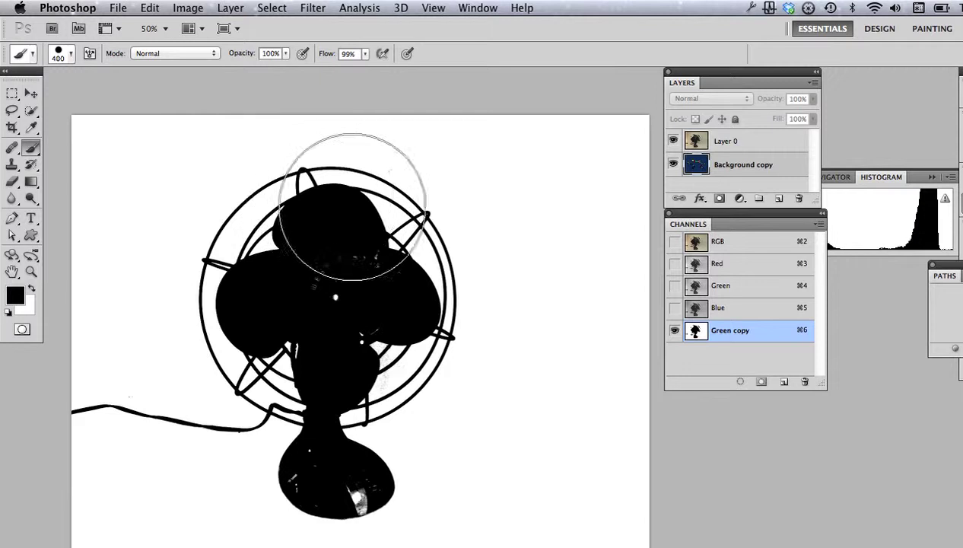
left_click_drag(285, 199, 412, 382)
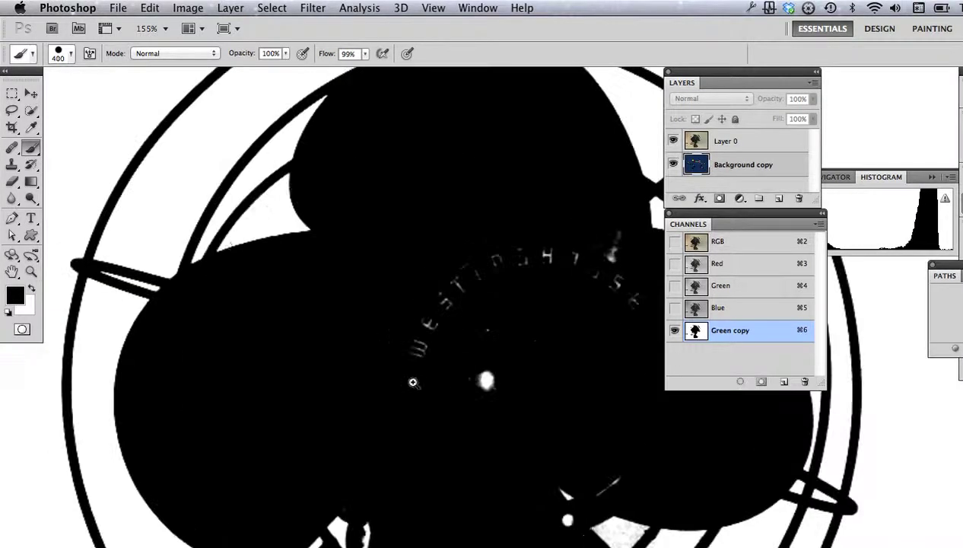
key("bracketleft")
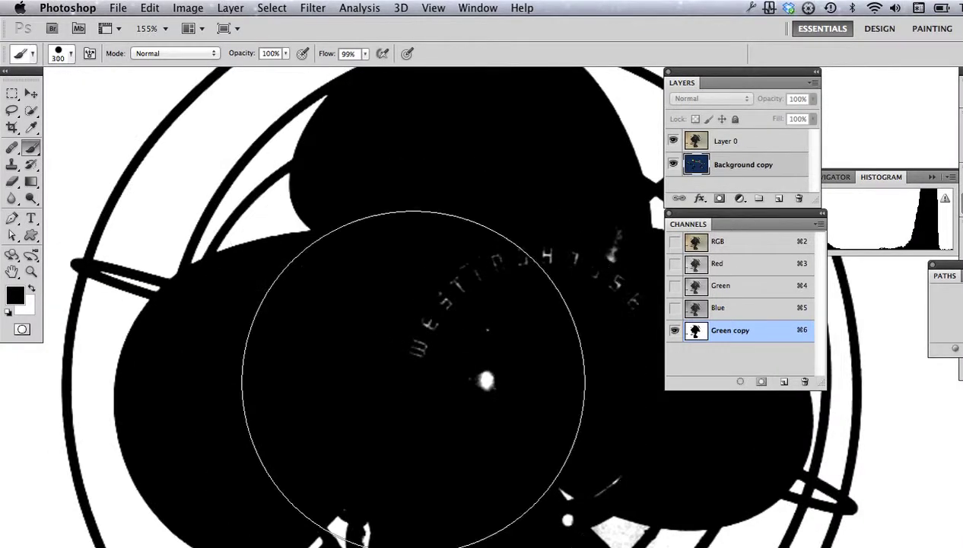
key("bracketleft")
key("bracketleft")
key("bracketleft")
key("bracketleft")
key("bracketleft")
mouse_move(445, 358)
left_mouse_down()
mouse_move(447, 348)
mouse_move(387, 283)
mouse_move(476, 305)
mouse_move(527, 344)
mouse_move(356, 342)
left_mouse_up()
mouse_move(386, 274)
left_mouse_down()
mouse_move(419, 262)
mouse_move(447, 322)
mouse_move(409, 441)
left_mouse_up()
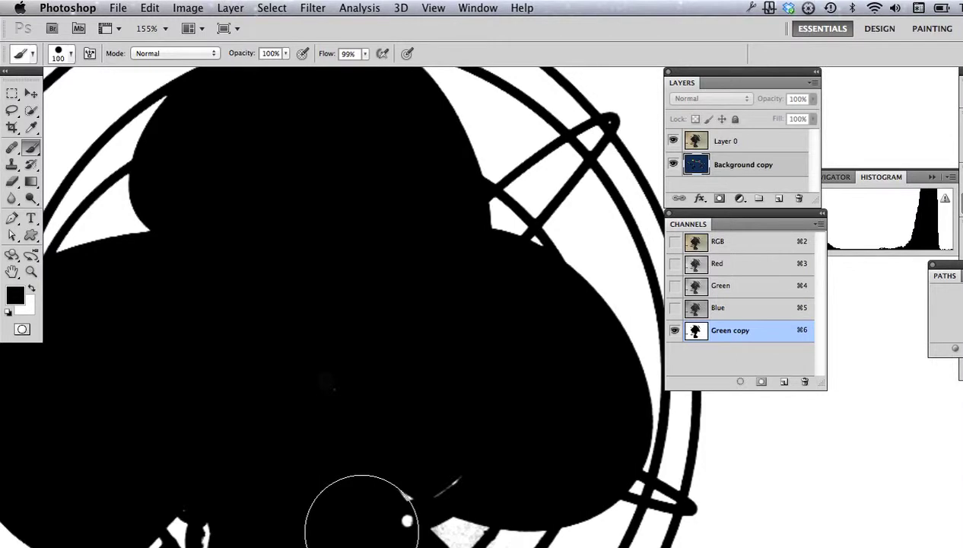
key("bracketleft")
key("bracketleft")
key("bracketleft")
key("bracketleft")
key("bracketleft")
key("bracketleft")
key("bracketleft")
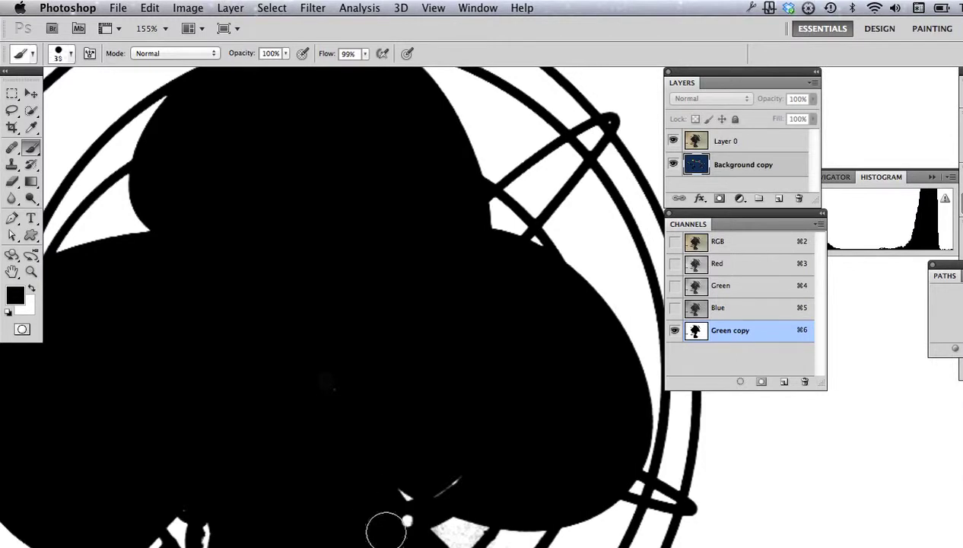
left_click(402, 526)
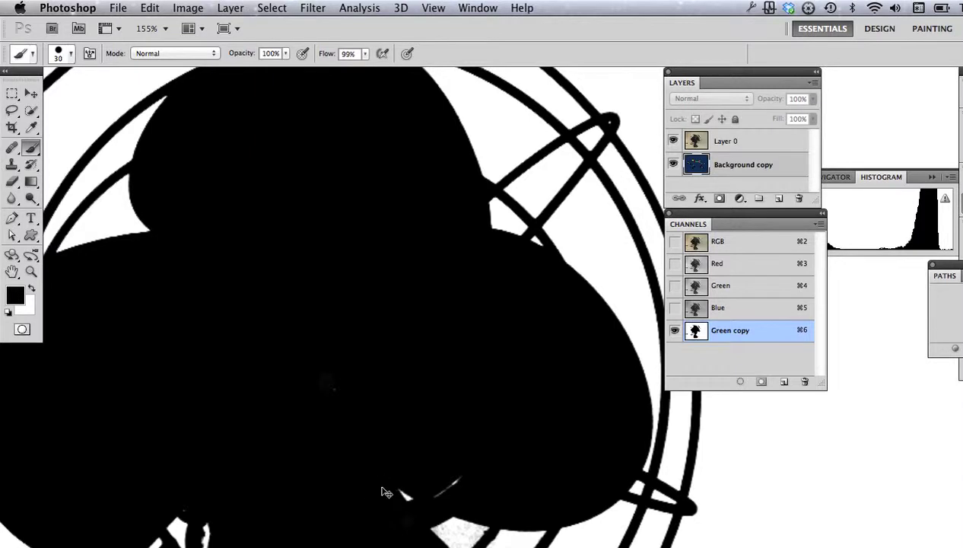
Zoom into the fan base and paint black over the white specks and streaks on its left
key("super+0")
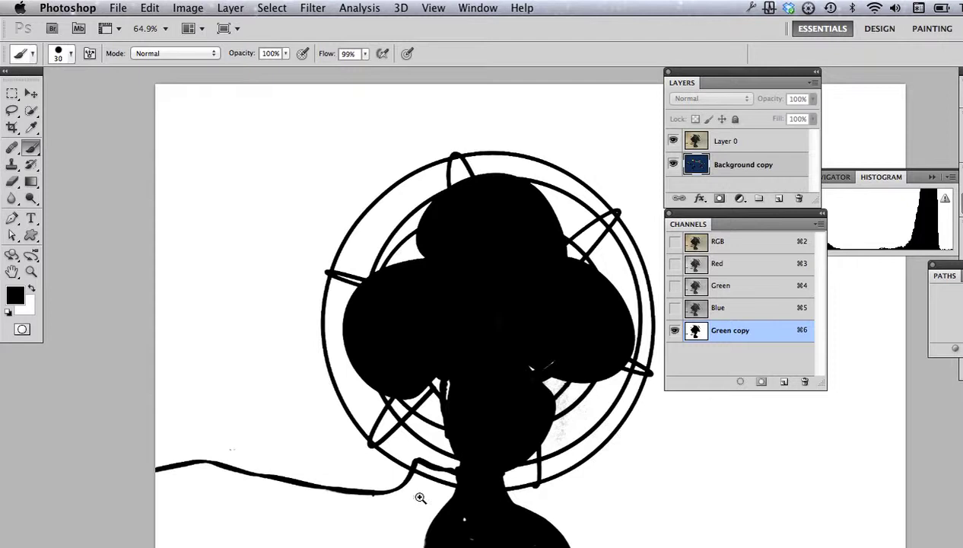
mouse_move(415, 491)
left_mouse_down()
mouse_move(490, 547)
mouse_move(617, 547)
left_mouse_up()
scroll(487, 525, "up", 2)
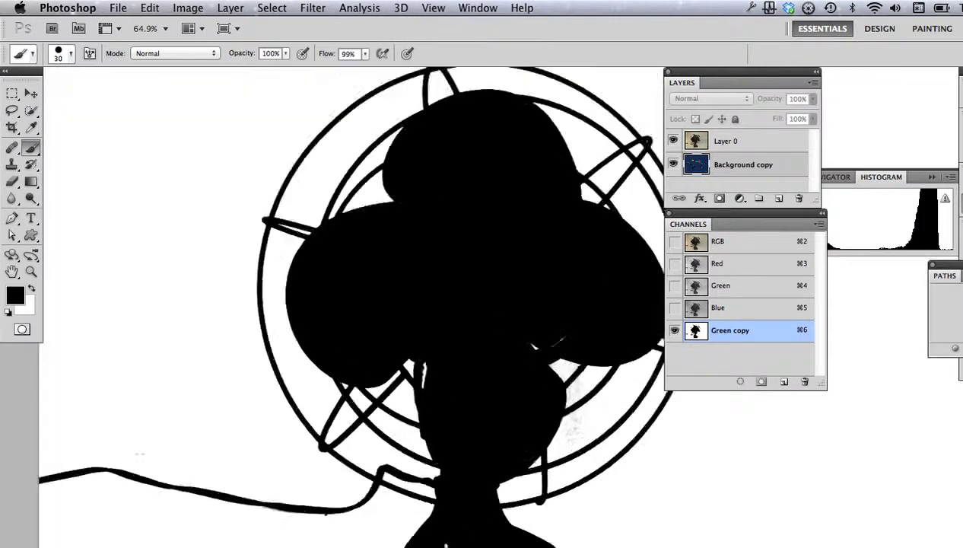
scroll(486, 525, "up", 3)
left_click(324, 219)
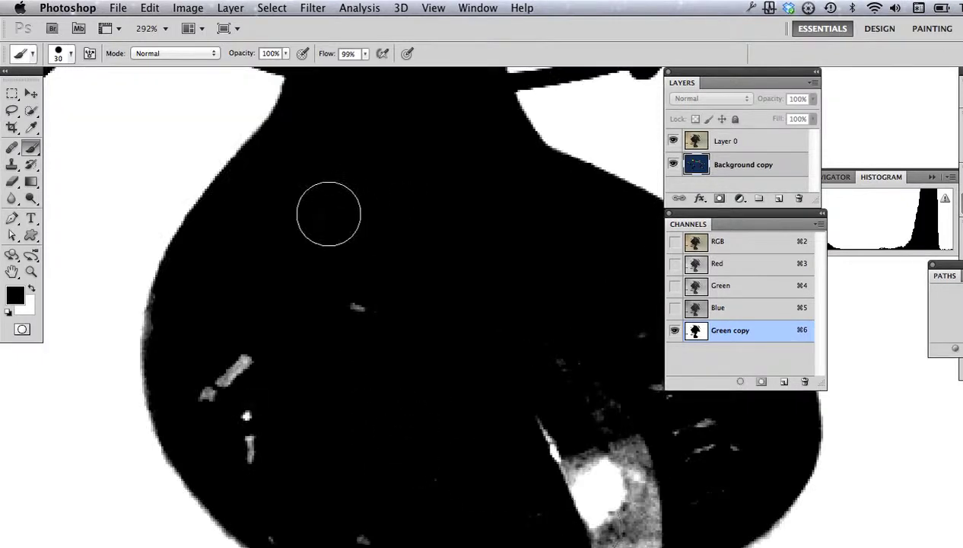
left_click_drag(241, 360, 204, 392)
left_click(246, 414)
left_click_drag(249, 437, 250, 458)
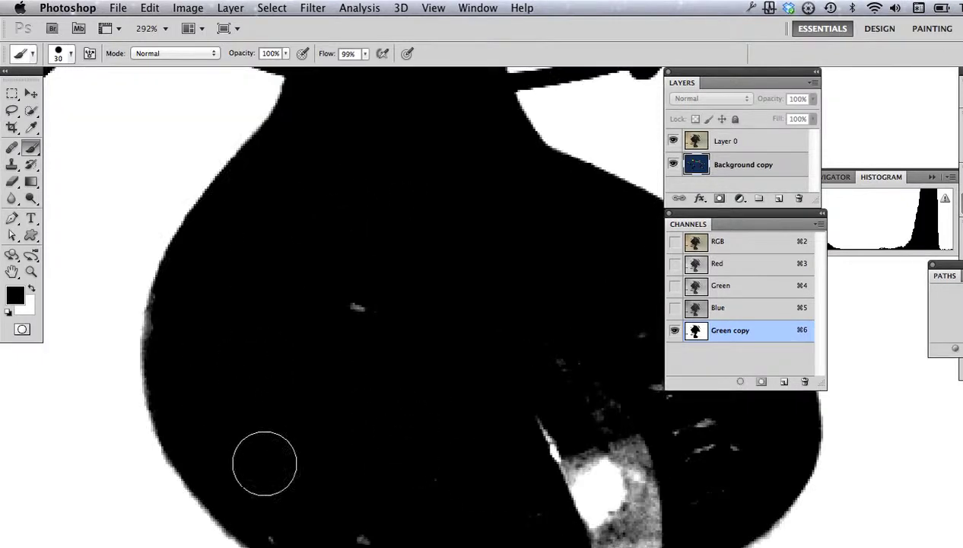
Paint out the remaining specks near the bottom edge and reflection, then fit the image on screen
left_click(354, 307)
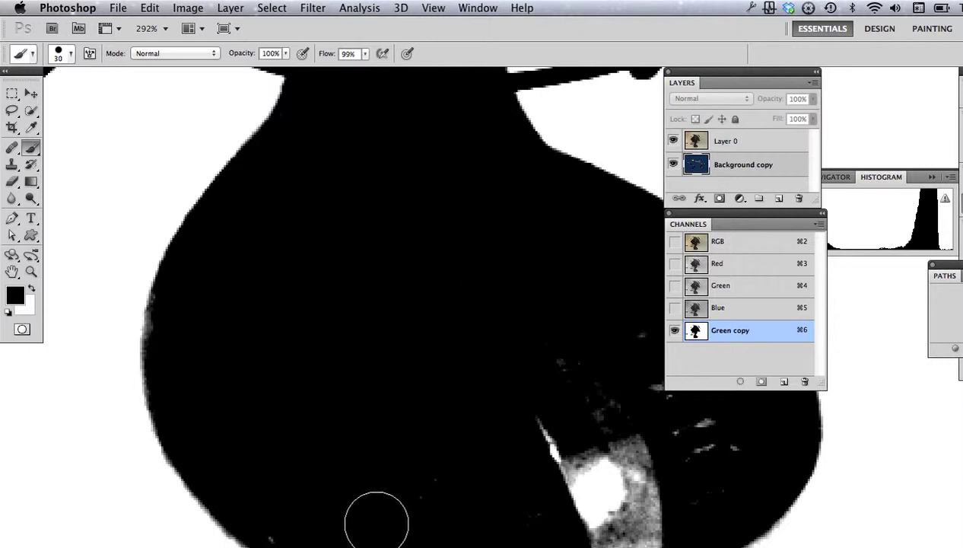
left_click_drag(374, 516, 288, 515)
left_click_drag(458, 446, 273, 466)
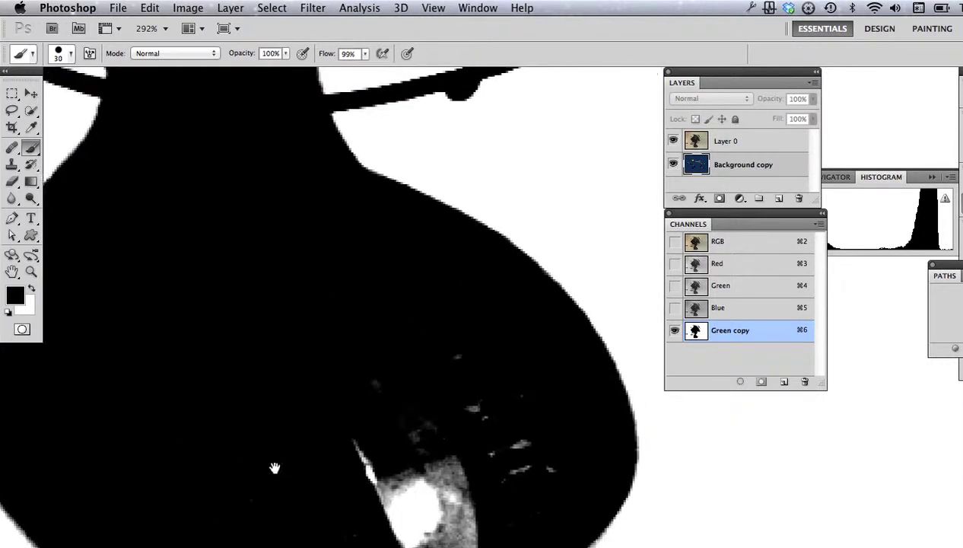
mouse_move(440, 369)
left_mouse_down()
mouse_move(512, 437)
mouse_move(490, 473)
mouse_move(359, 458)
mouse_move(422, 502)
mouse_move(376, 518)
mouse_move(424, 541)
mouse_move(409, 546)
left_mouse_up()
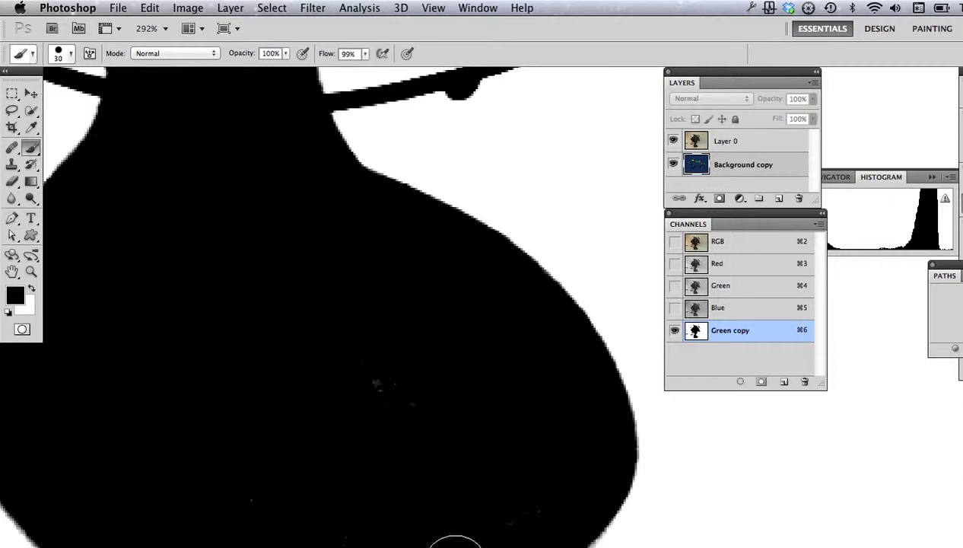
mouse_move(436, 496)
left_mouse_down()
mouse_move(414, 312)
mouse_move(398, 301)
left_mouse_up()
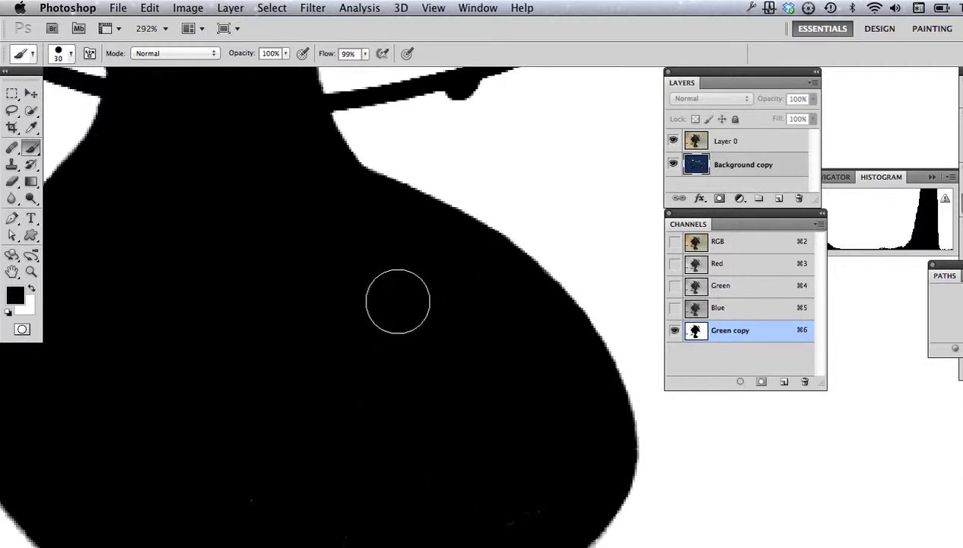
key("super+0")
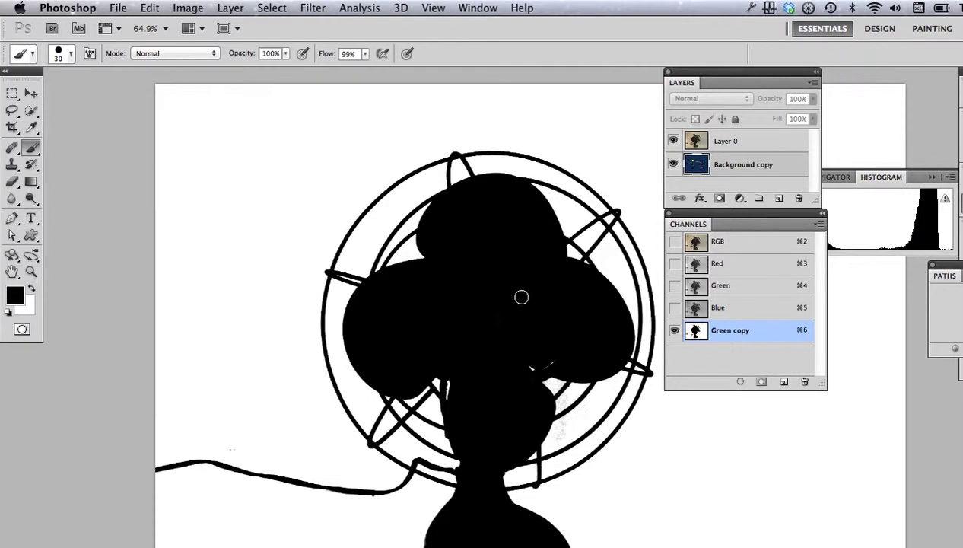
Load the Green copy silhouette as a selection, add it as Layer 0's mask, and invert it
left_click(696, 332, "ctrl")
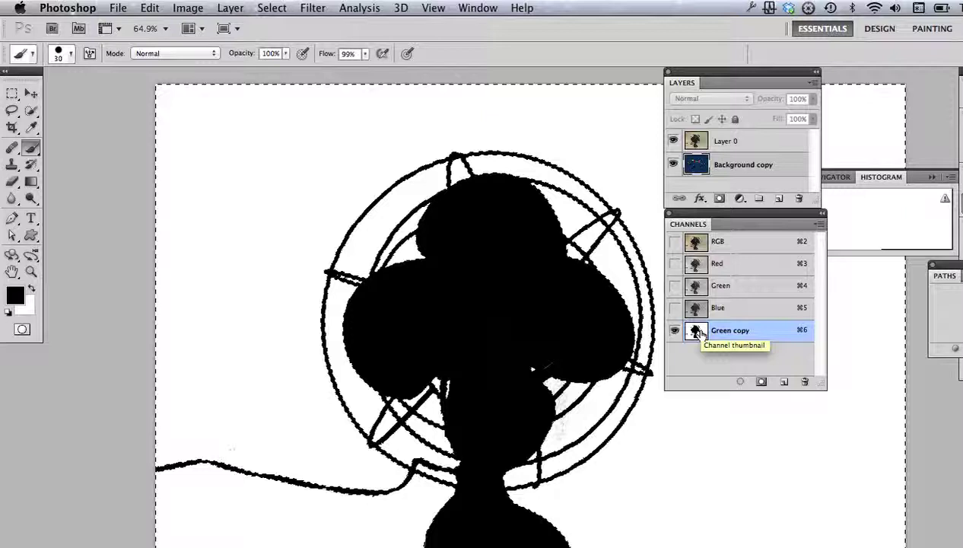
left_click(727, 143)
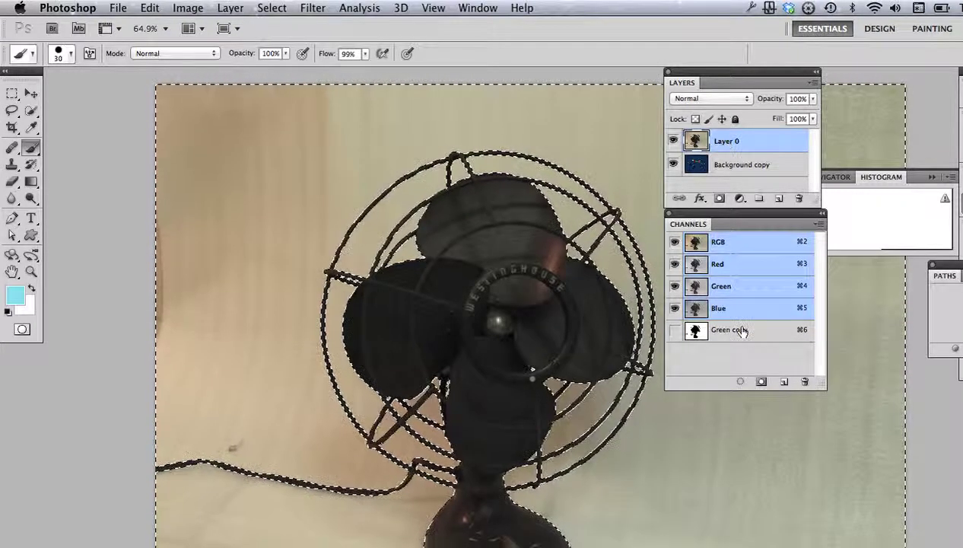
left_click(719, 199)
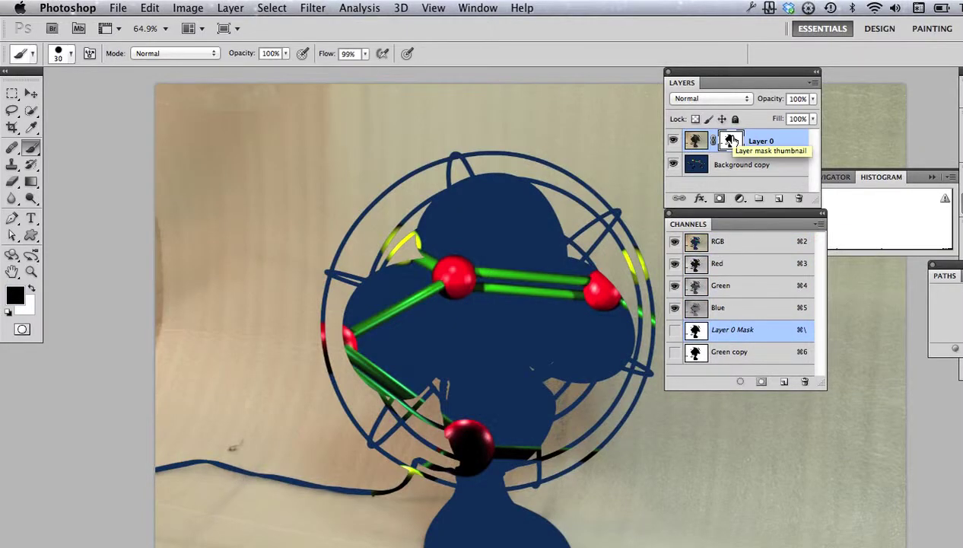
key("super+i")
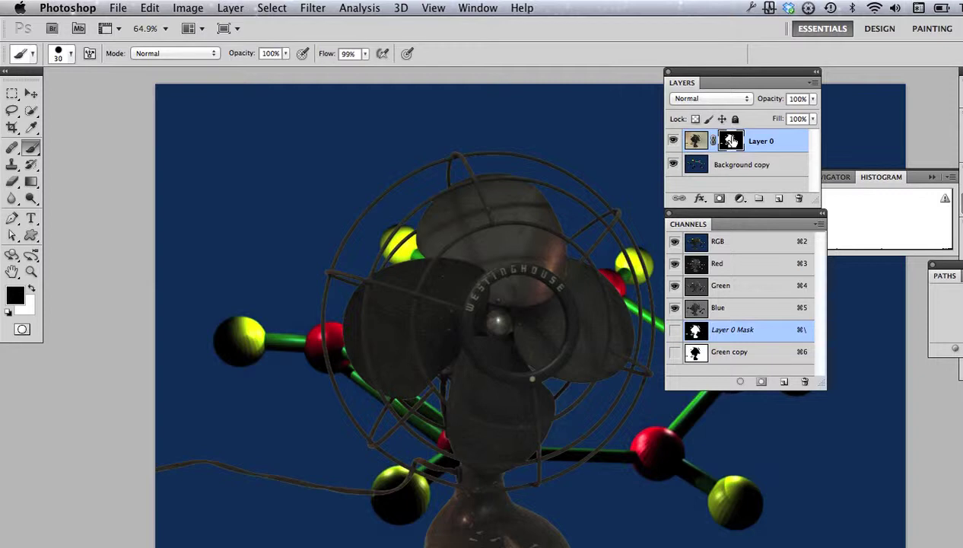
View Layer 0's mask on its own, then return to the full-colour composite
left_click(730, 146, "alt")
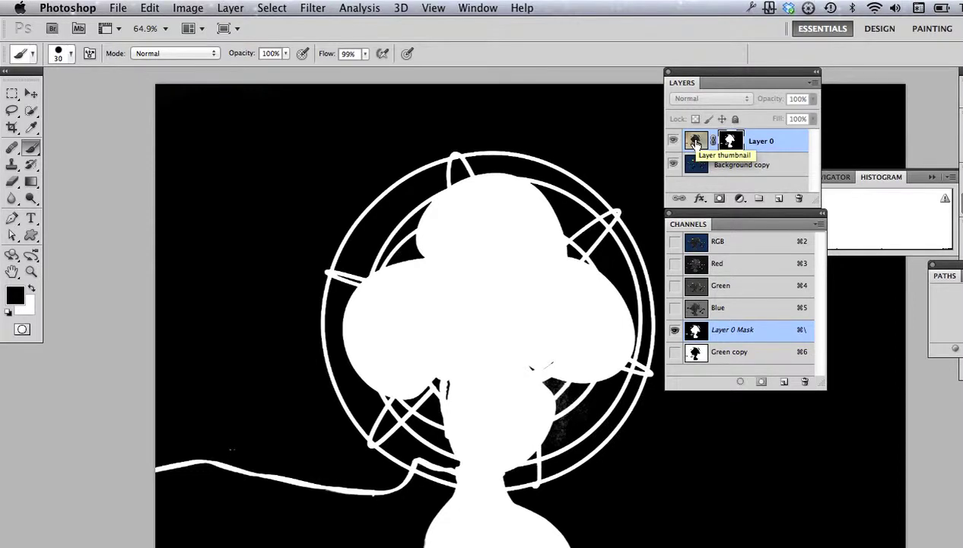
left_click(695, 142)
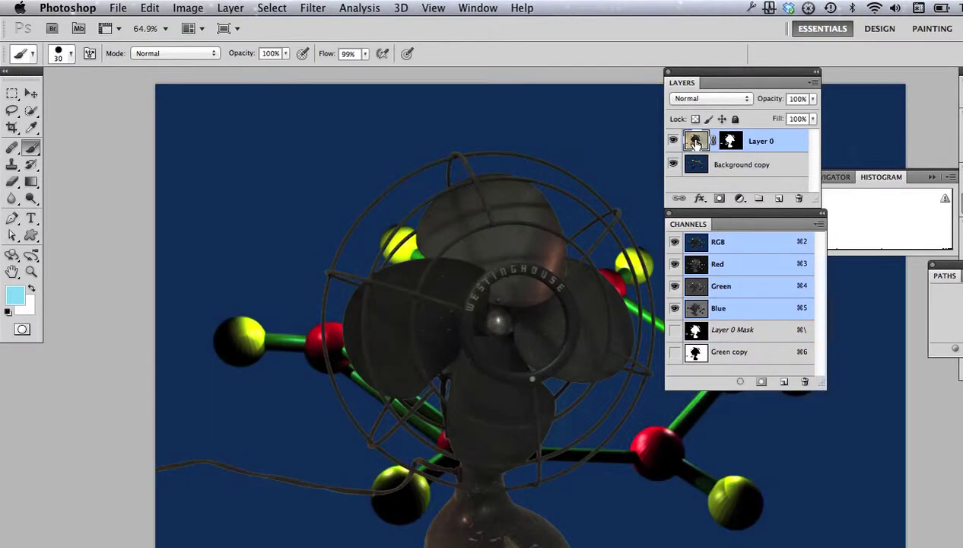